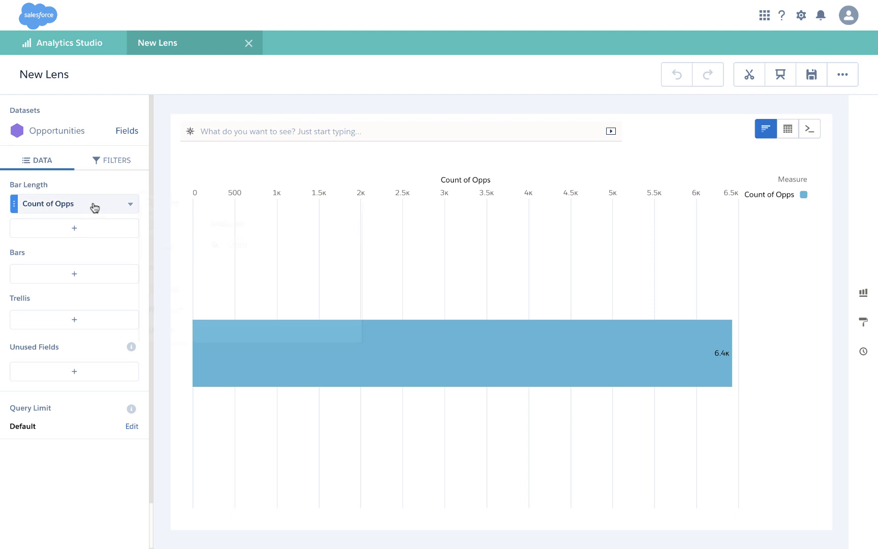
Change the bar length measure to the unique count of Account.Name and inspect the resulting bar's value.
click(93, 207)
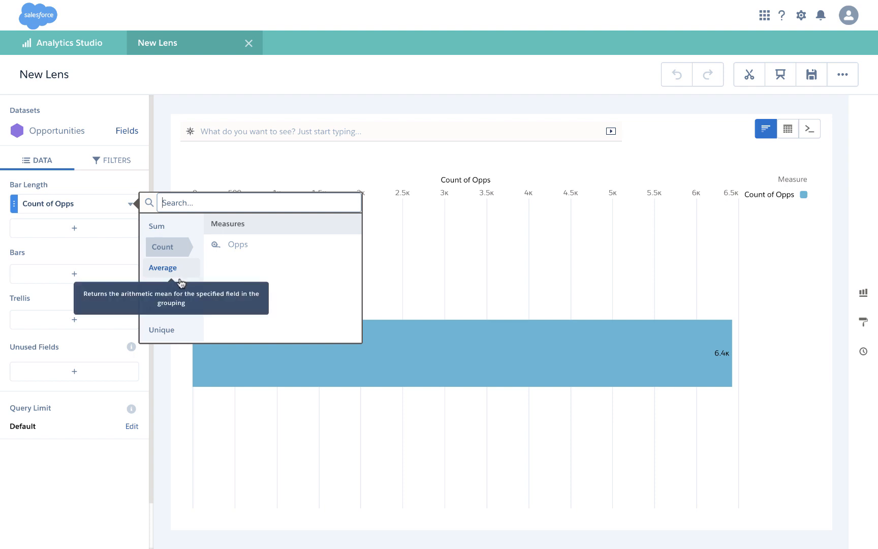
click(168, 331)
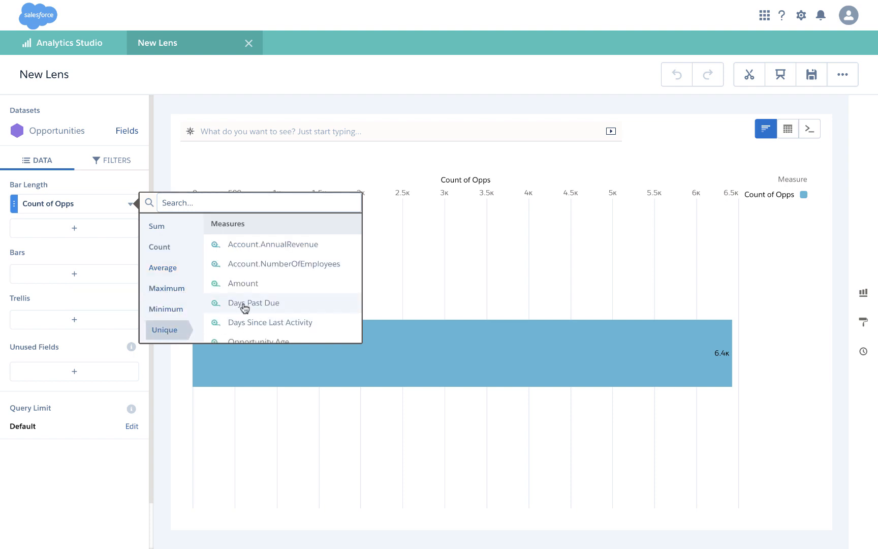
scroll(242, 305, down, 3)
scroll(244, 307, down, 5)
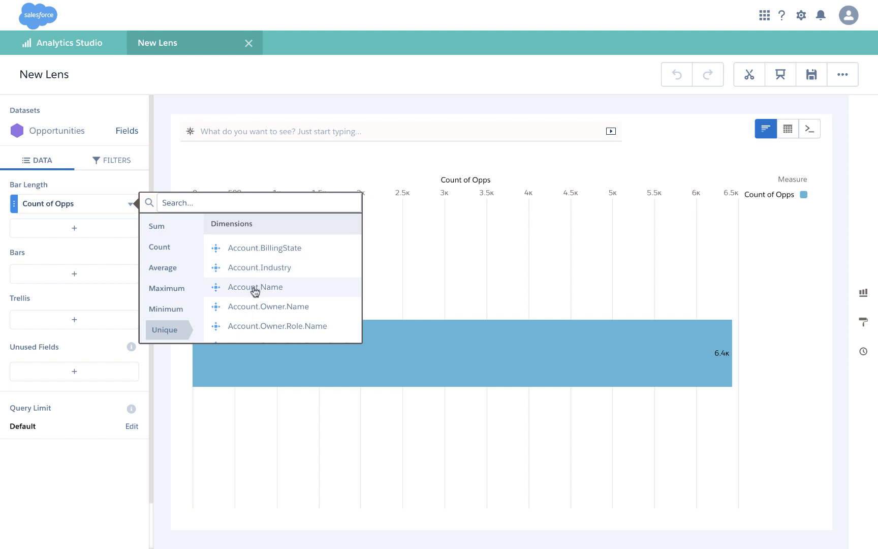
click(254, 288)
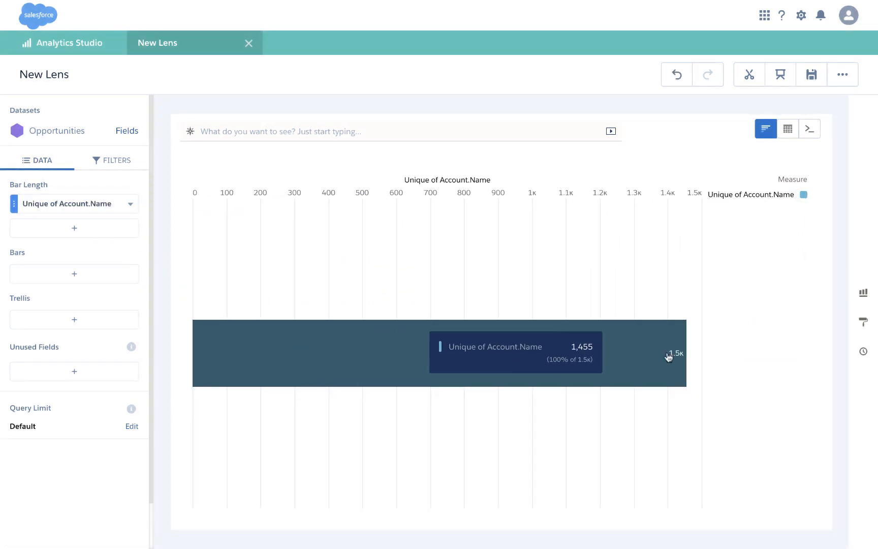
mouse_move(671, 362)
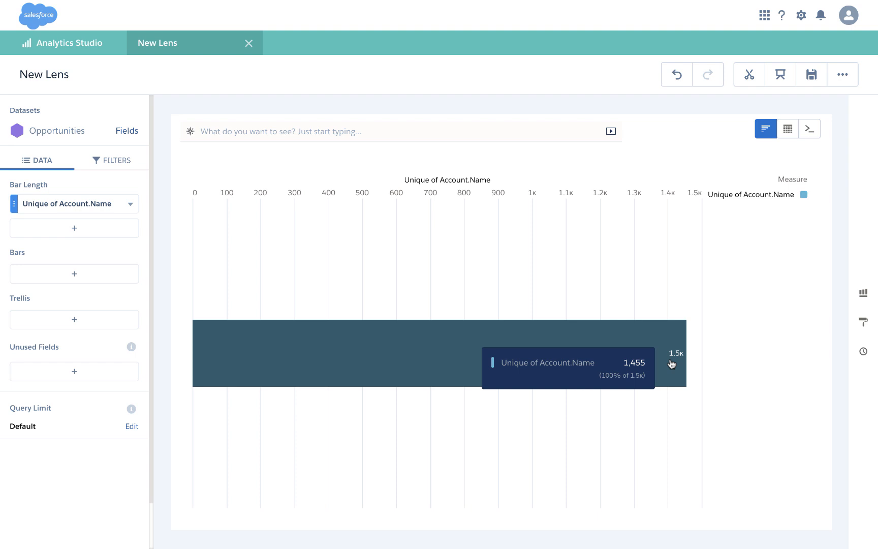
Set the bar length measure to Sum of Amount and group the bars by Account.Name.
click(104, 207)
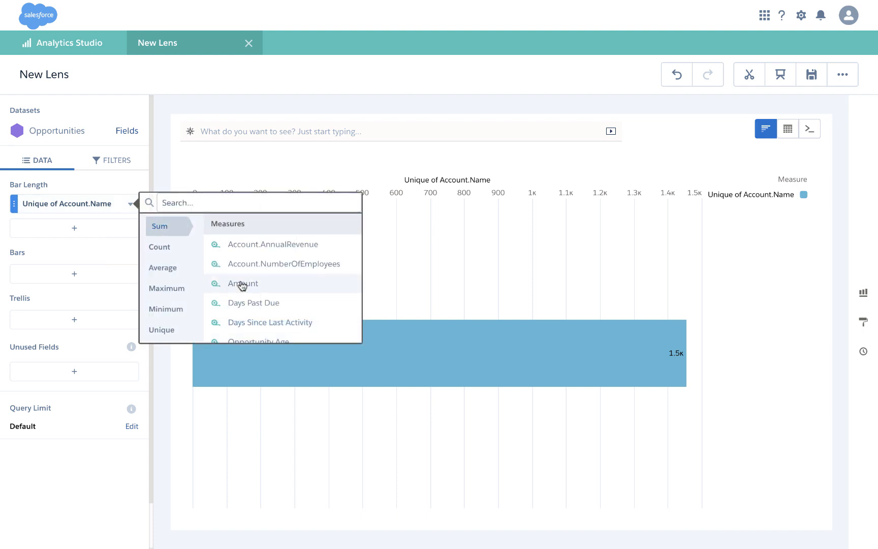
click(243, 284)
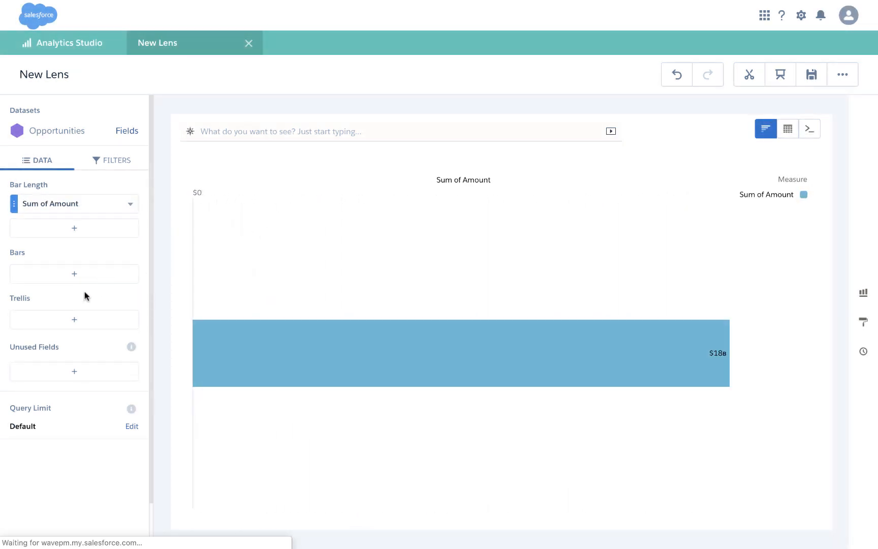
click(72, 276)
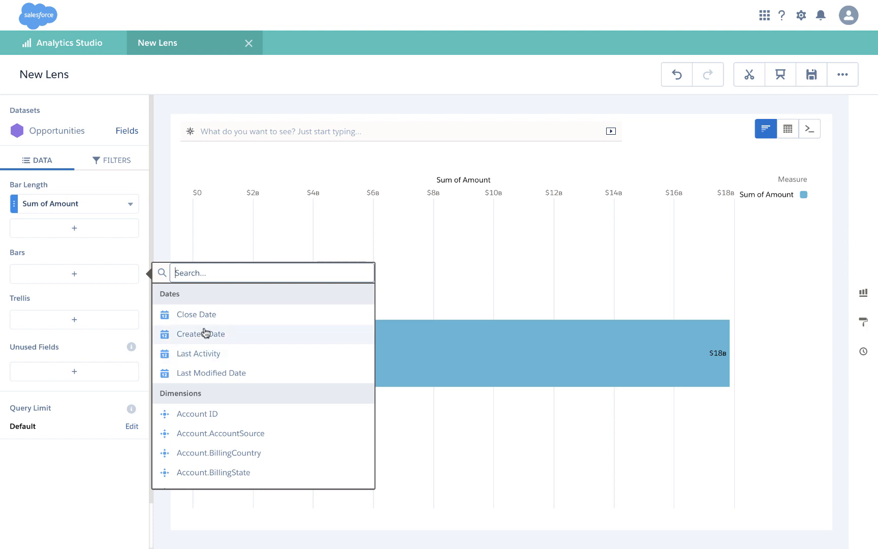
text(acc)
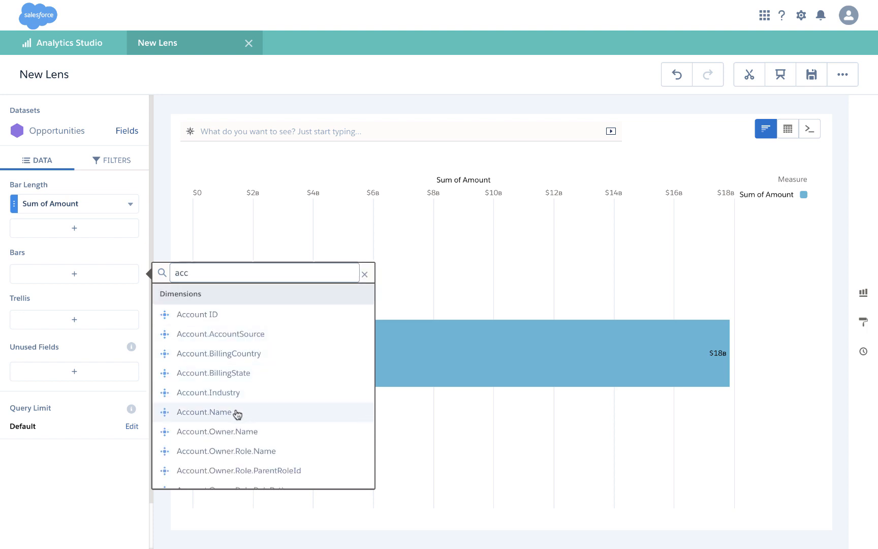
click(236, 413)
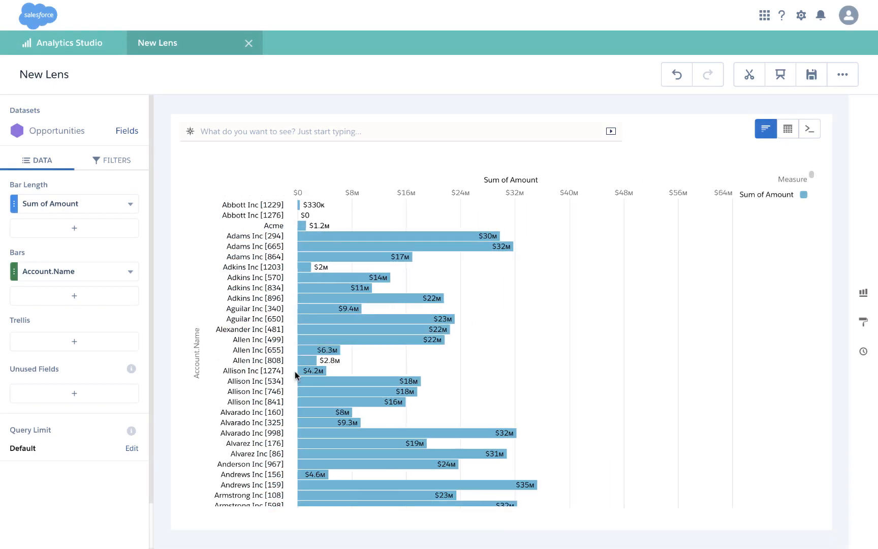
Look through the account bars and switch the lens from the chart to a Compare Table.
scroll(319, 338, down, 3)
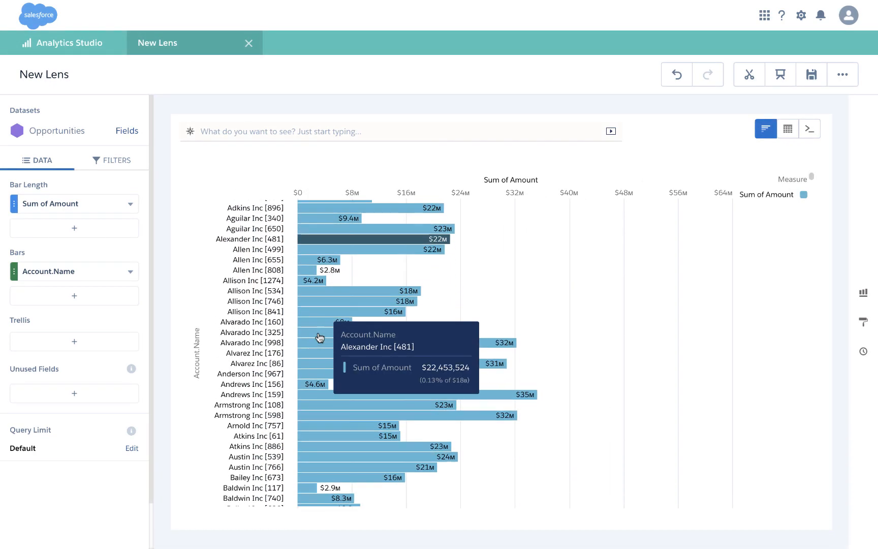
scroll(319, 338, up, 3)
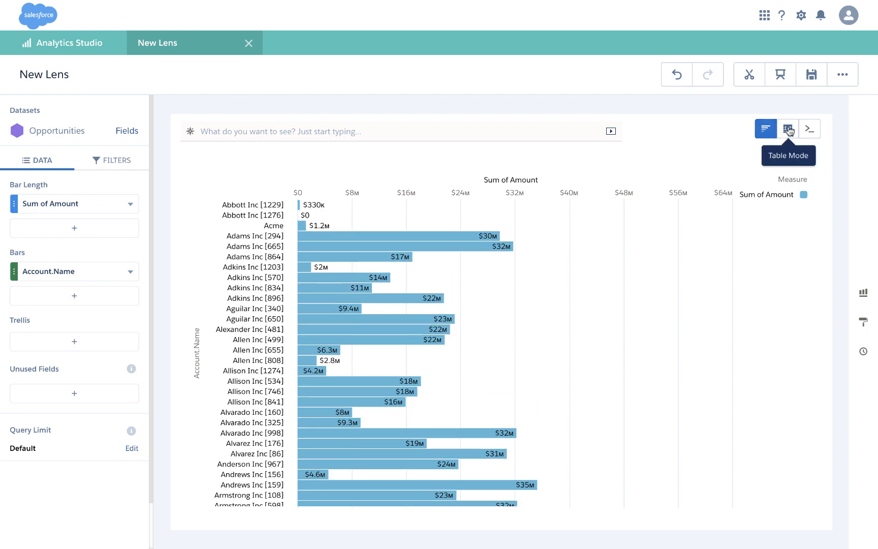
scroll(304, 441, down, 20)
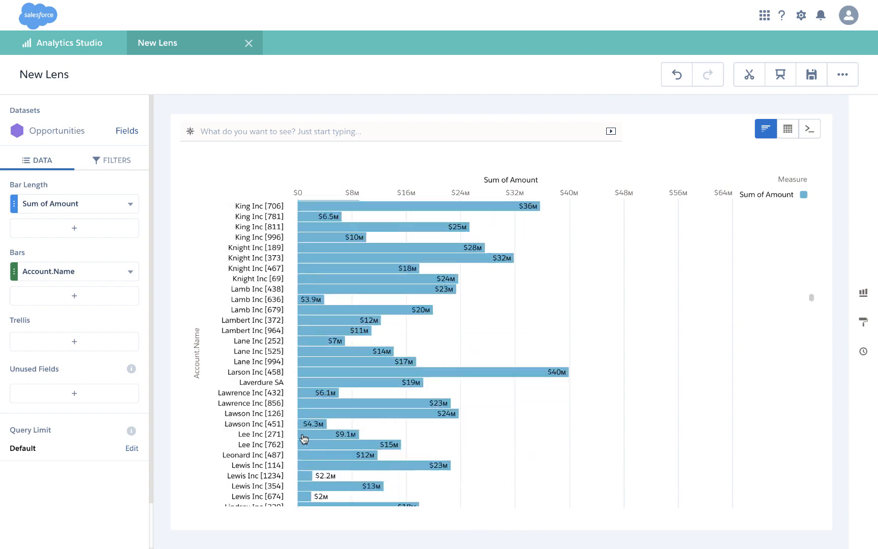
scroll(304, 438, down, 20)
scroll(304, 438, up, 20)
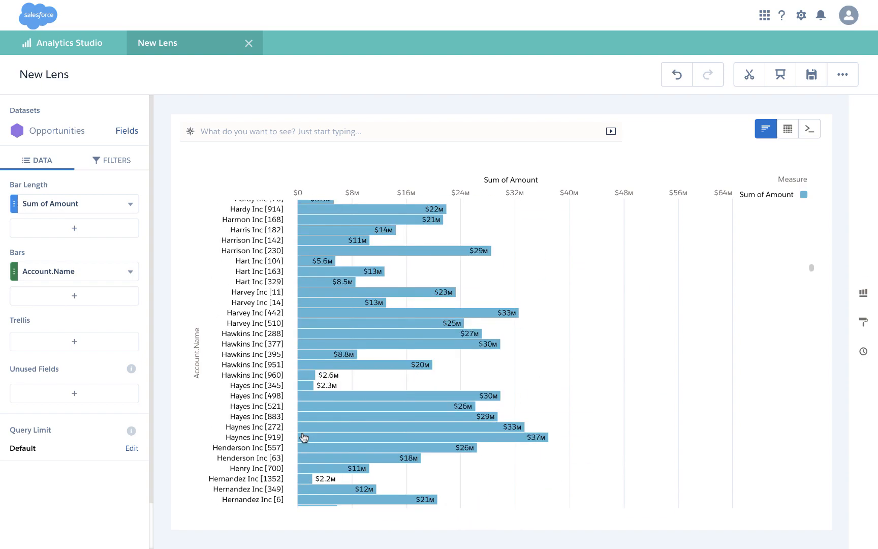
scroll(304, 438, up, 10)
click(788, 129)
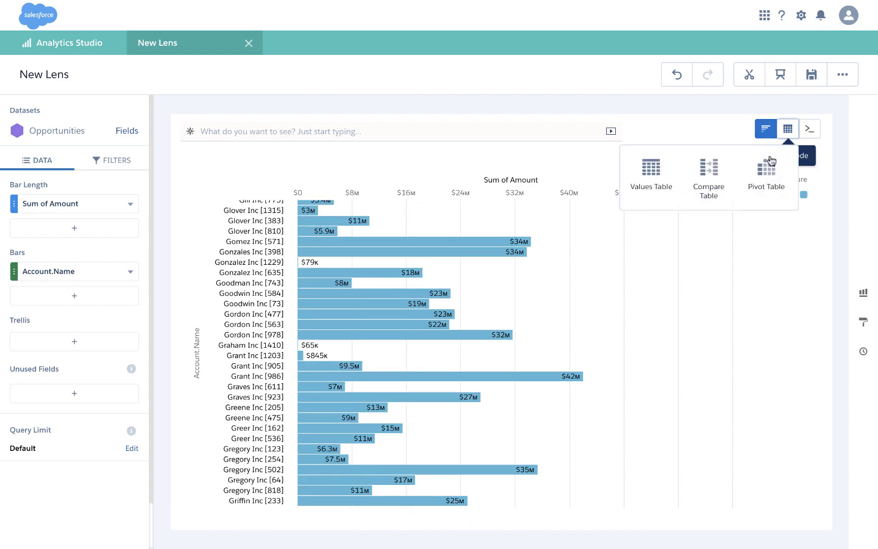
click(708, 180)
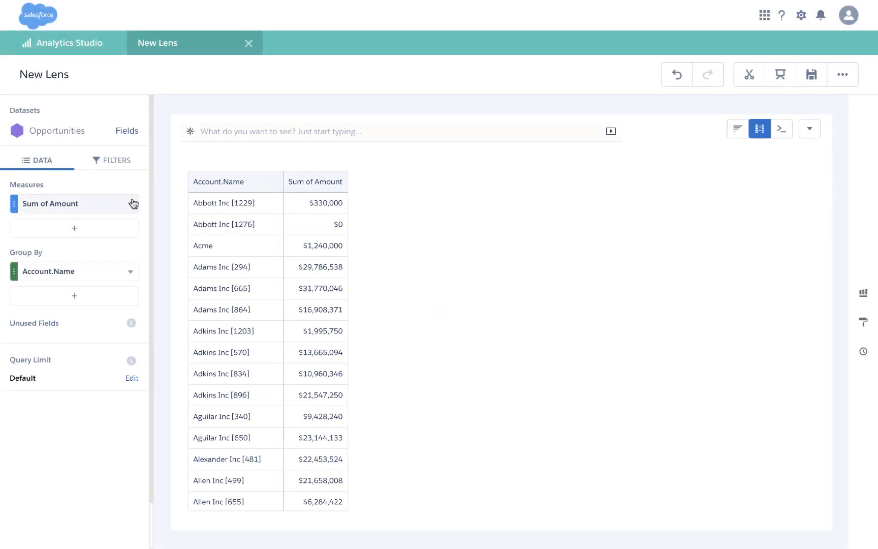
Add a new column to the compare table and set its calculation to Rank Within Group.
click(133, 203)
click(203, 334)
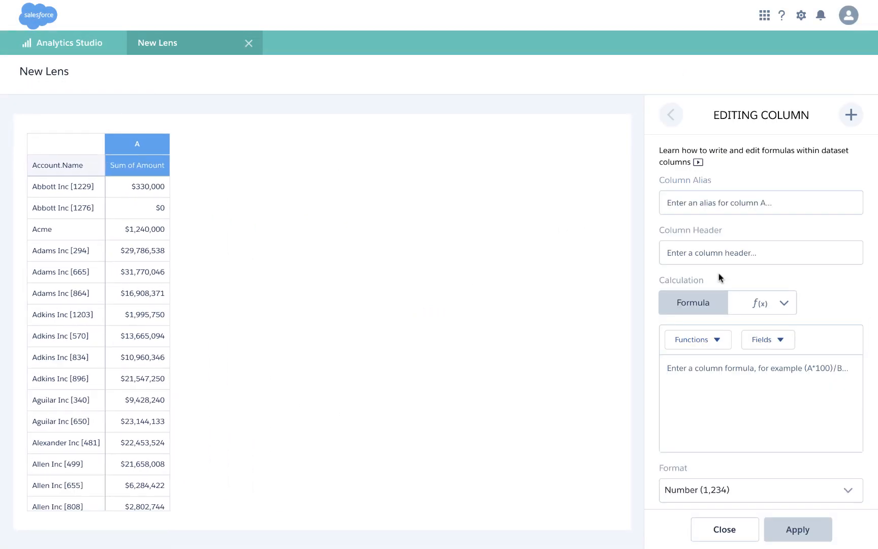
click(851, 115)
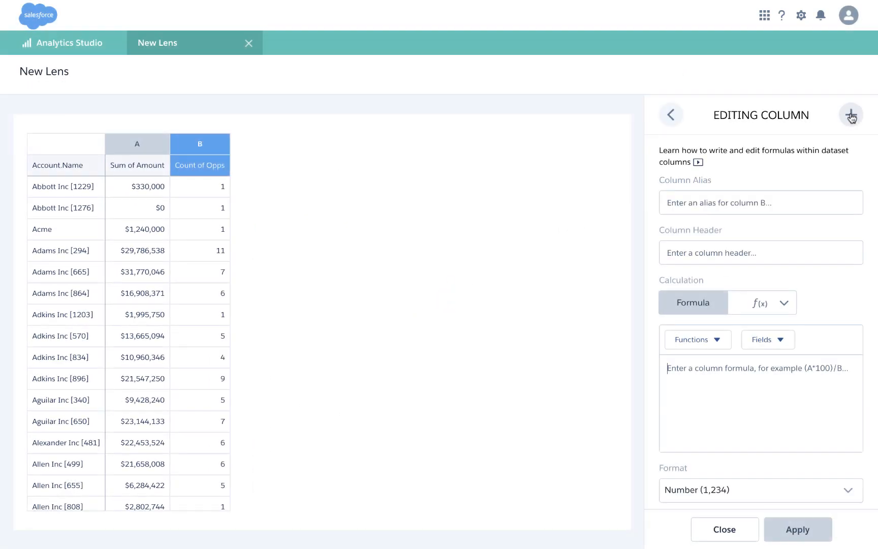
click(771, 301)
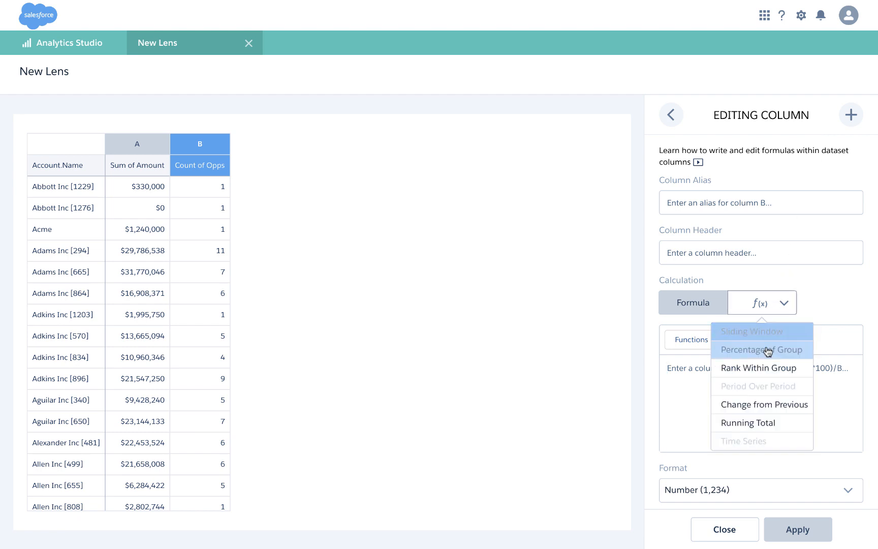
click(766, 369)
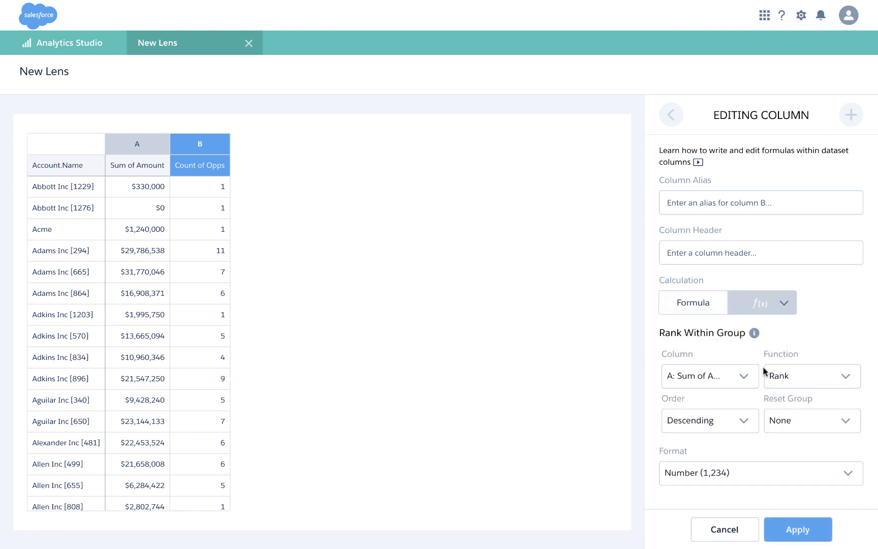
Configure the rank column with the Row Number function in ascending order and no reset group, apply it and finish column editing.
click(798, 380)
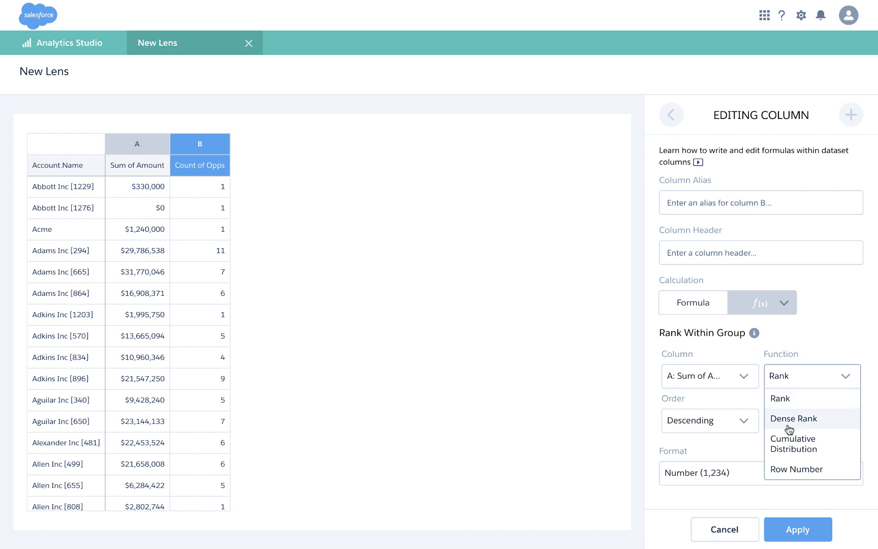
click(788, 469)
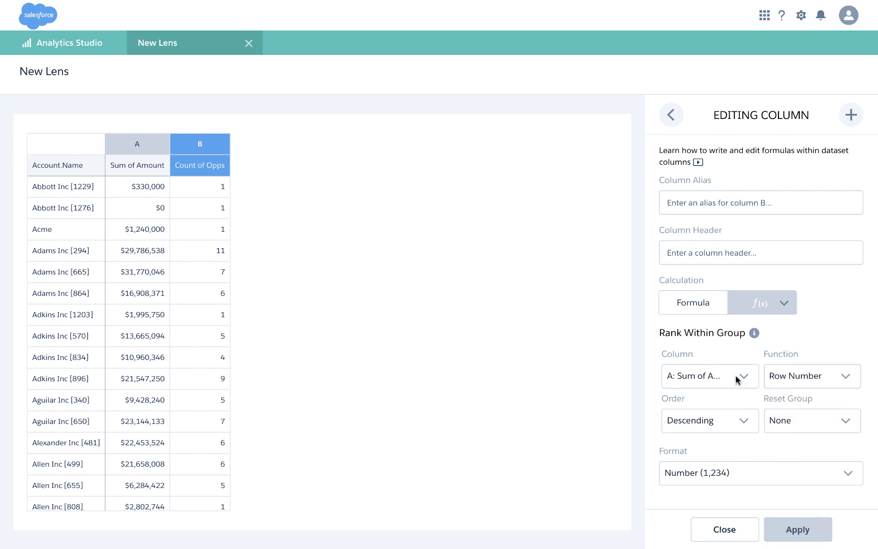
click(691, 425)
click(687, 444)
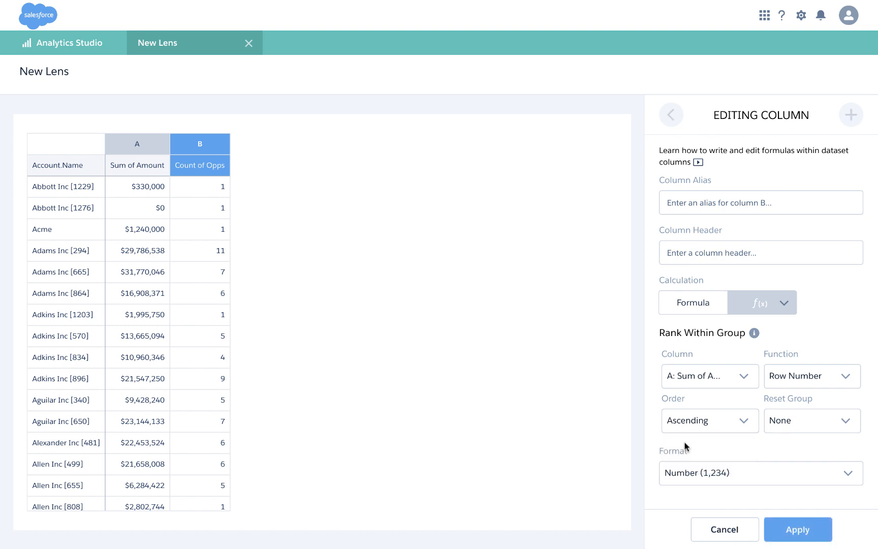
click(786, 418)
click(786, 418)
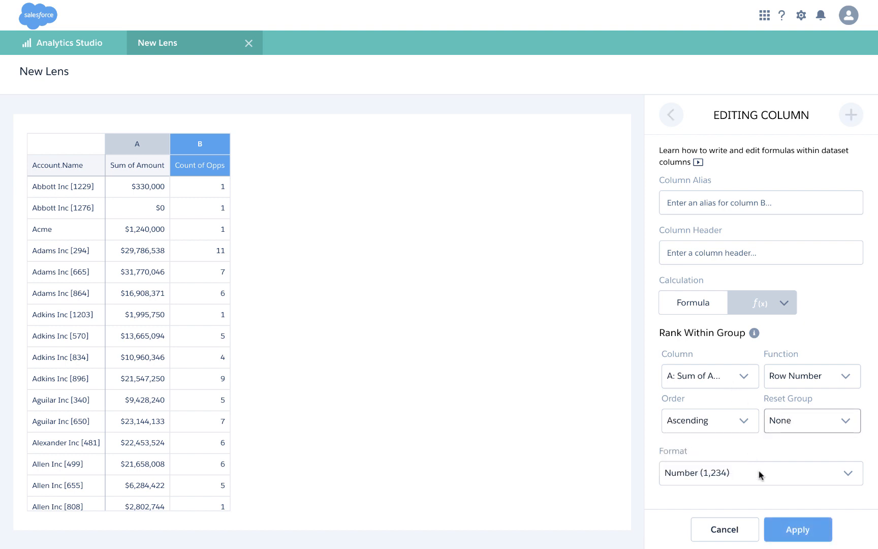
click(787, 532)
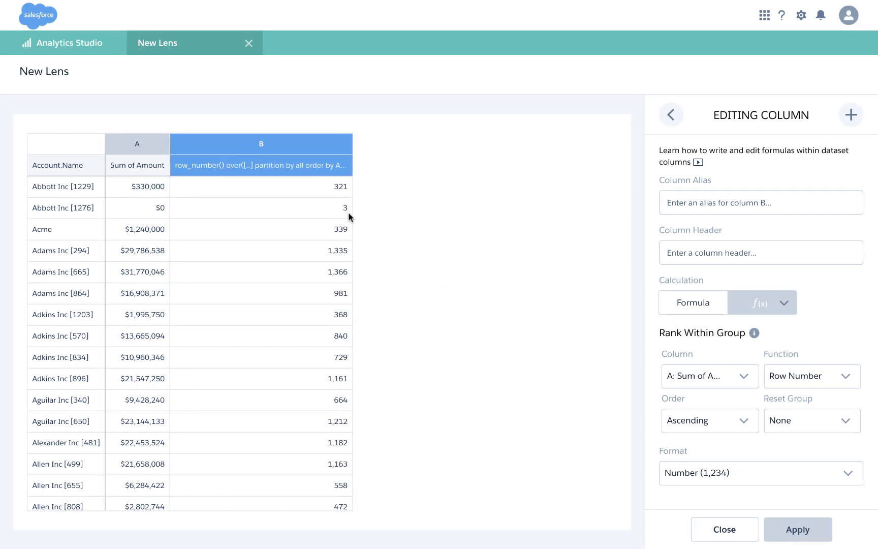
click(743, 533)
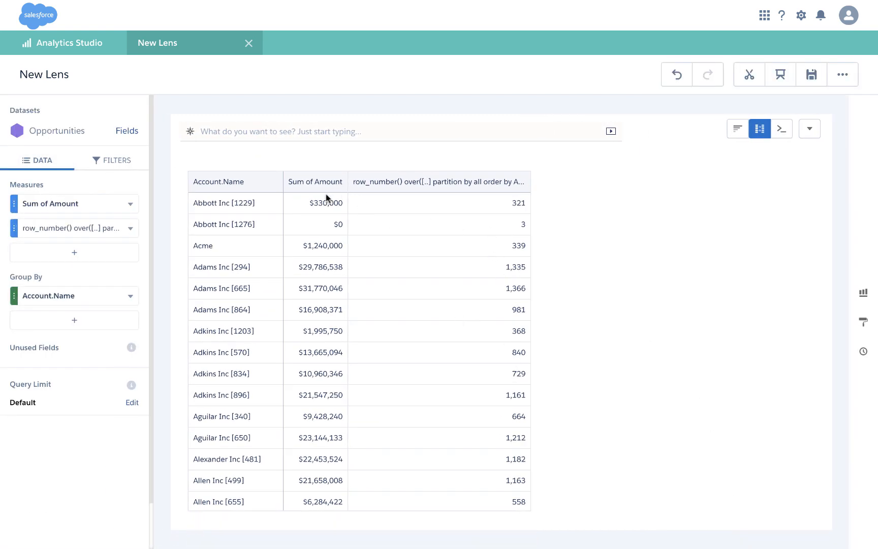
Sort the compare table by the row number column in descending order.
click(131, 233)
click(193, 234)
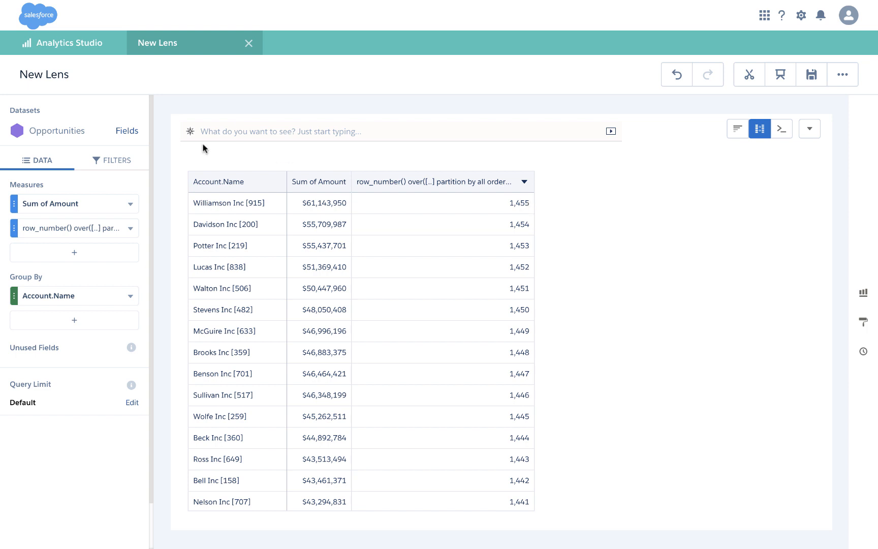
Add a filter to the Sum of Amount column on the aggregated measure, with a lower limit of $1,000.
click(121, 161)
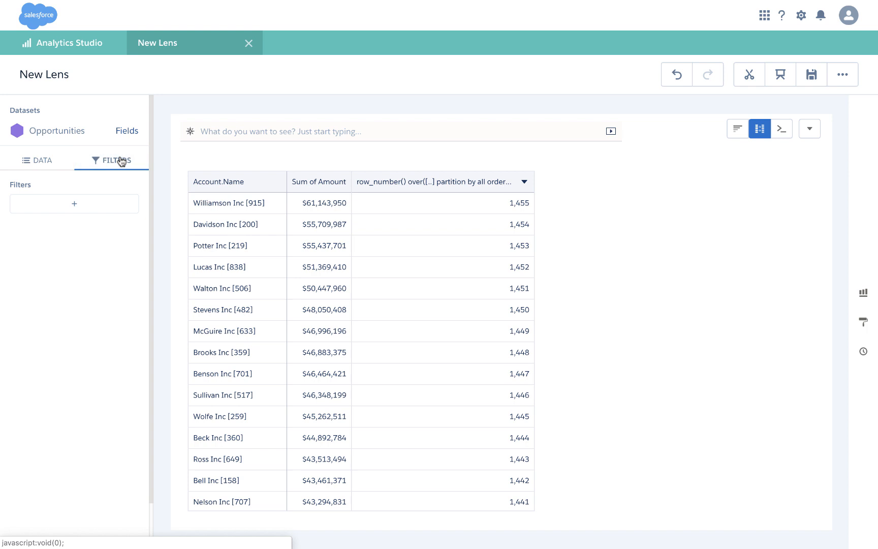
click(45, 159)
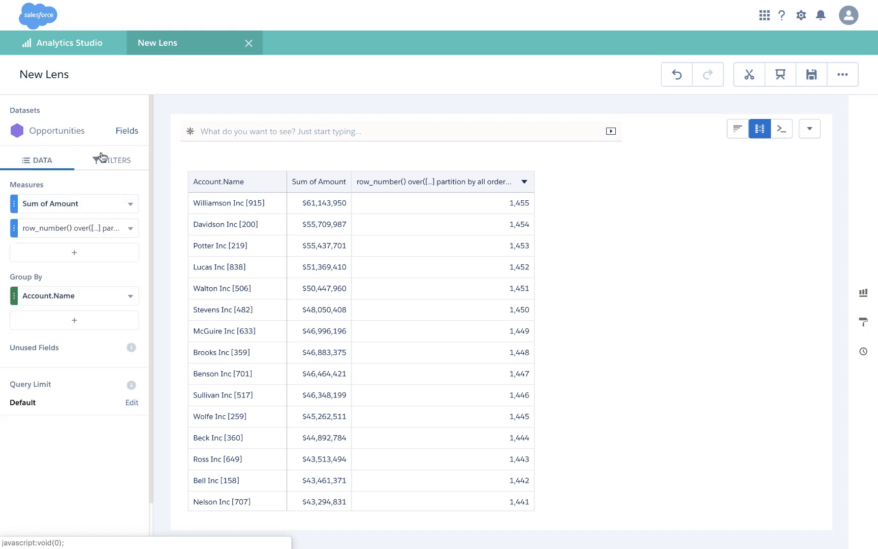
click(132, 206)
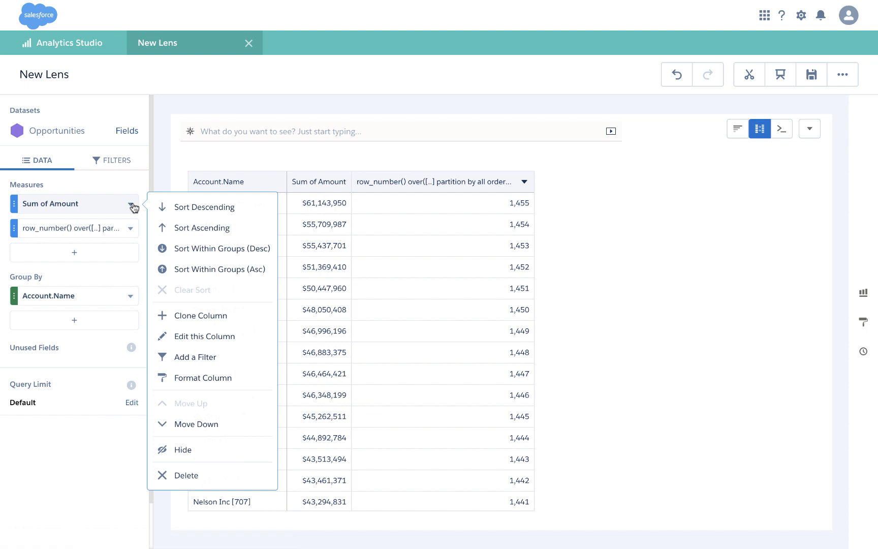
click(208, 359)
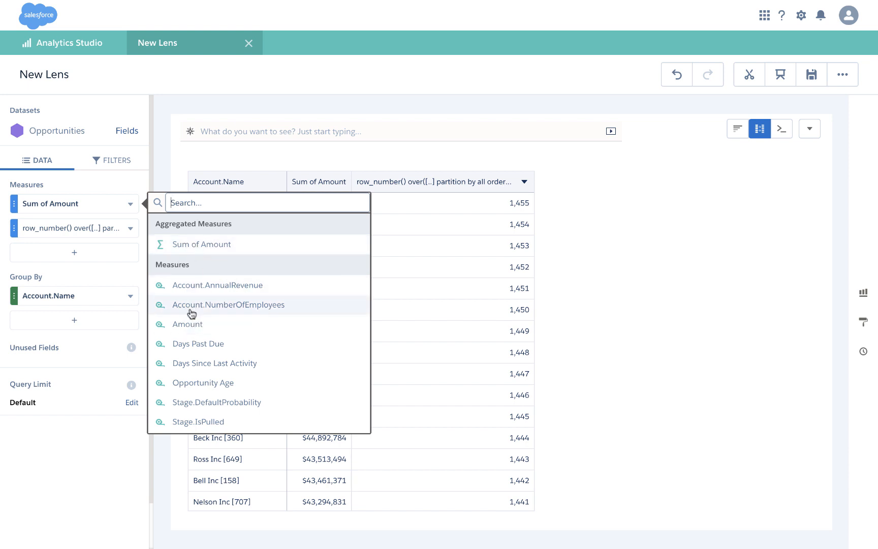
click(202, 245)
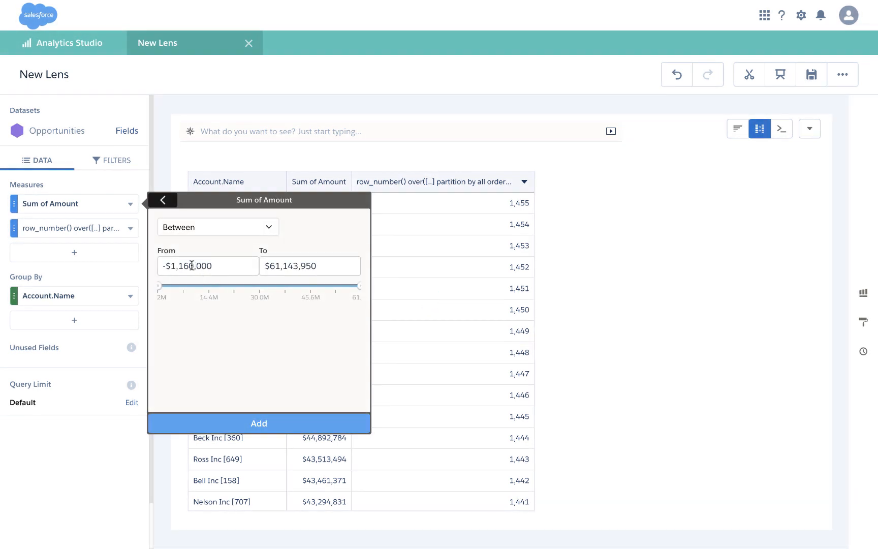
double_click(192, 266)
key(BackSpace)
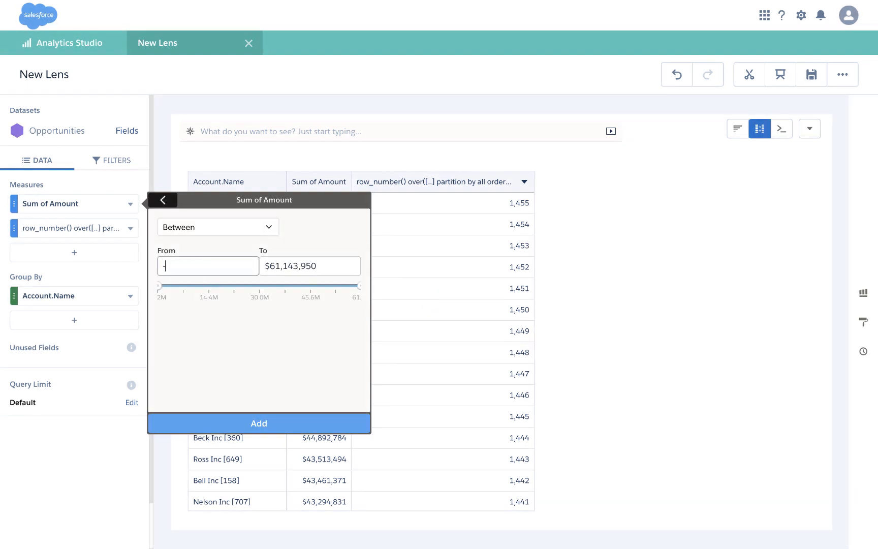
text(1000)
click(257, 423)
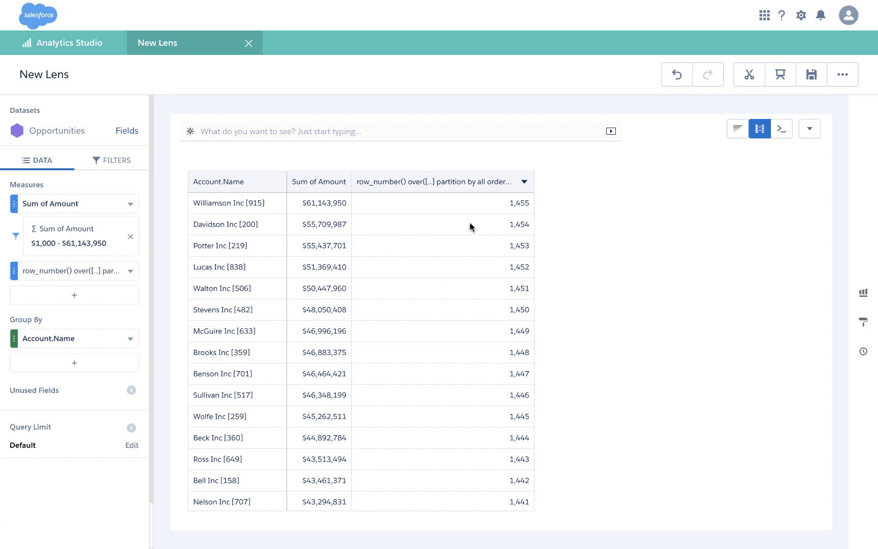
scroll(411, 288, down, 6)
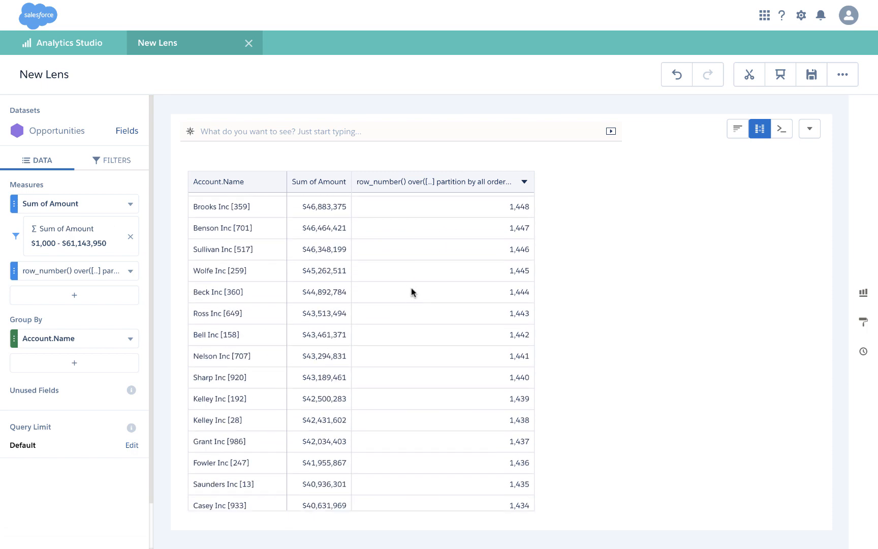
Examine the ranked rows of the compare table and the lens's SAQL query, and return to the compare table.
scroll(411, 288, up, 6)
scroll(411, 287, down, 1)
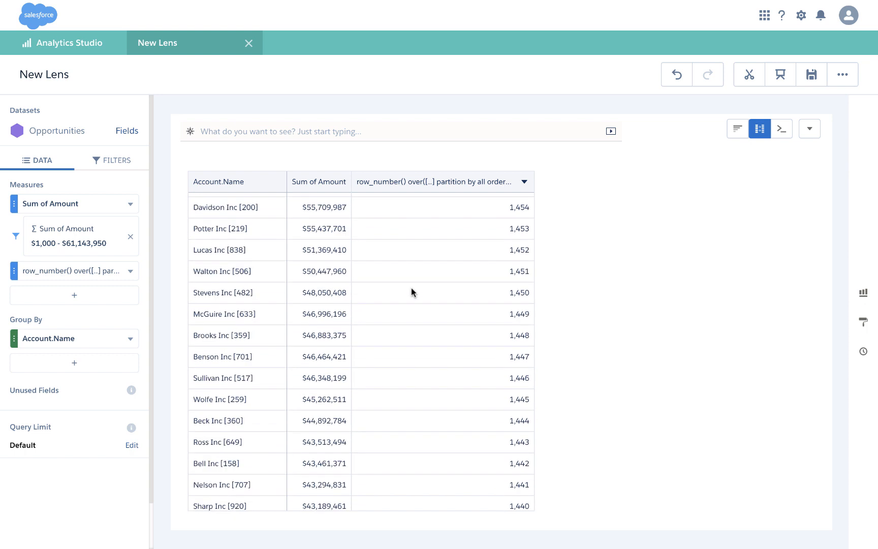
scroll(411, 288, up, 1)
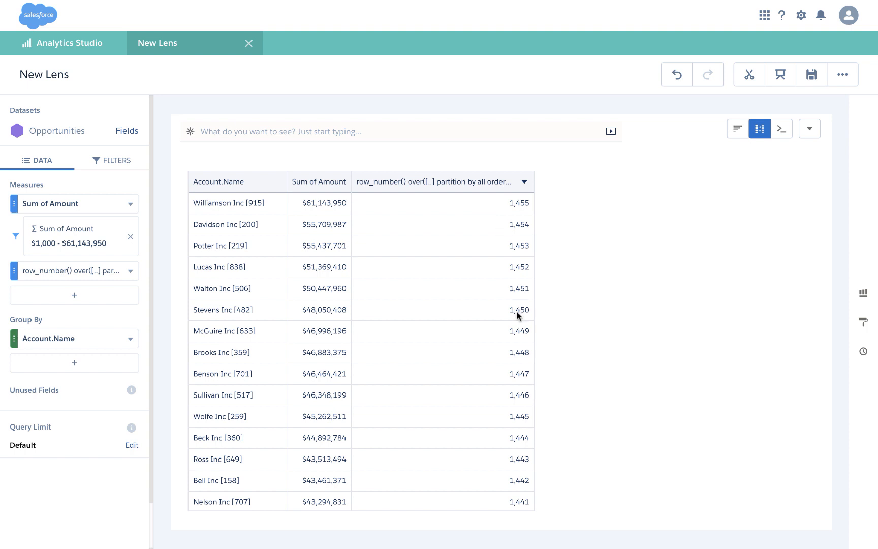
click(781, 130)
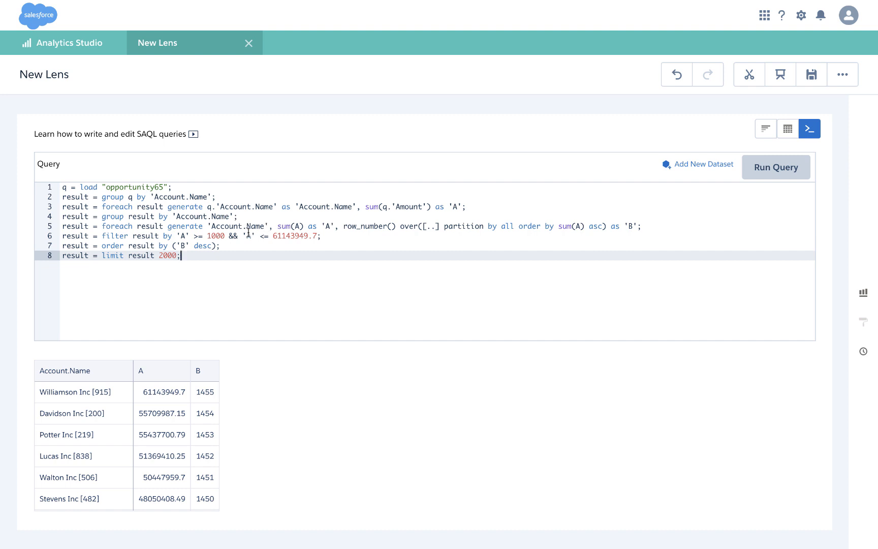
click(788, 128)
click(709, 171)
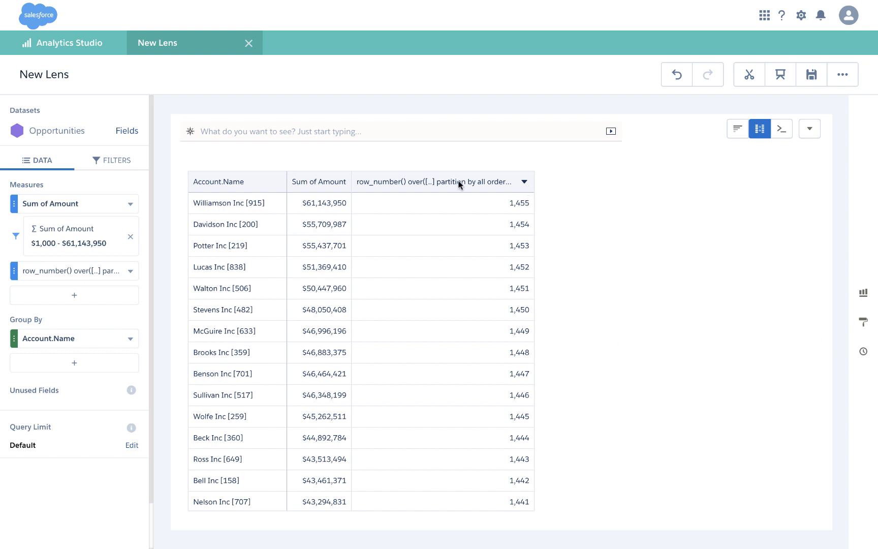
Replace the row number column's formula with Rank Within Group on Sum of Amount, using Rank, descending order and no reset group, and finish column editing.
click(131, 271)
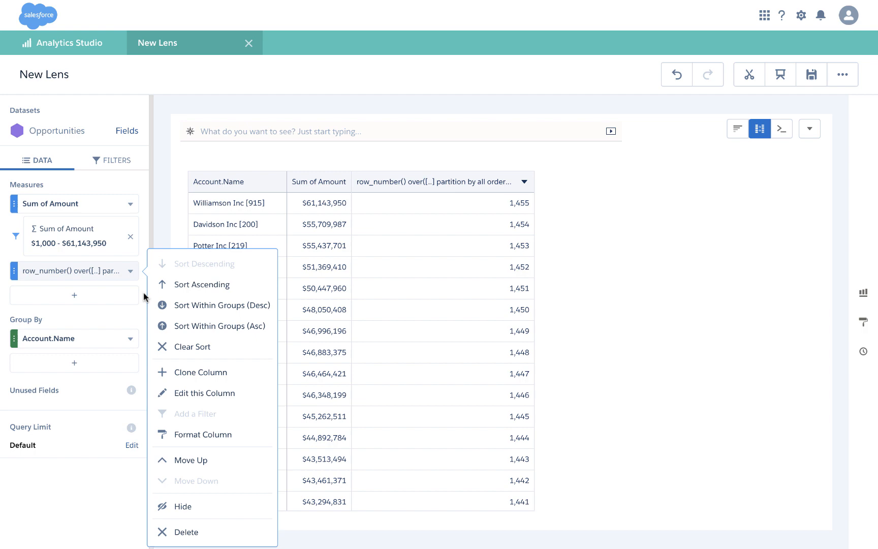
click(201, 394)
click(779, 308)
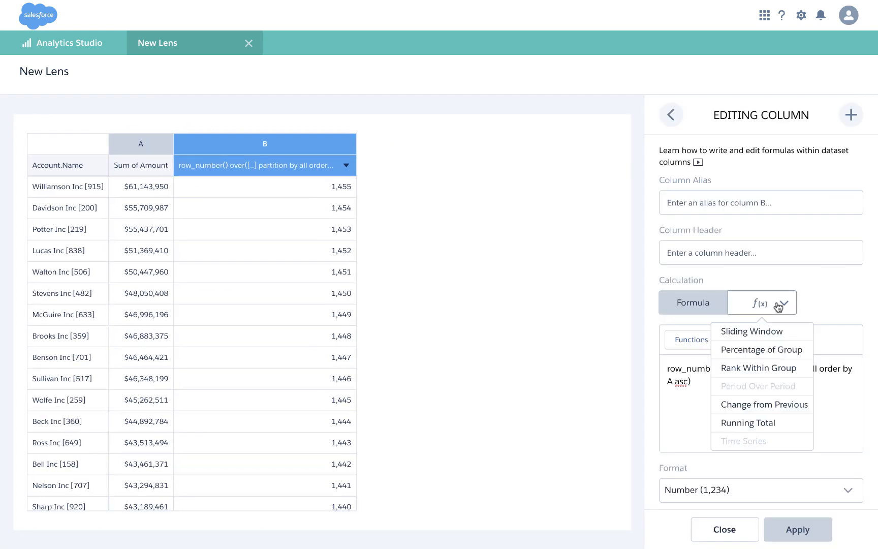
click(763, 370)
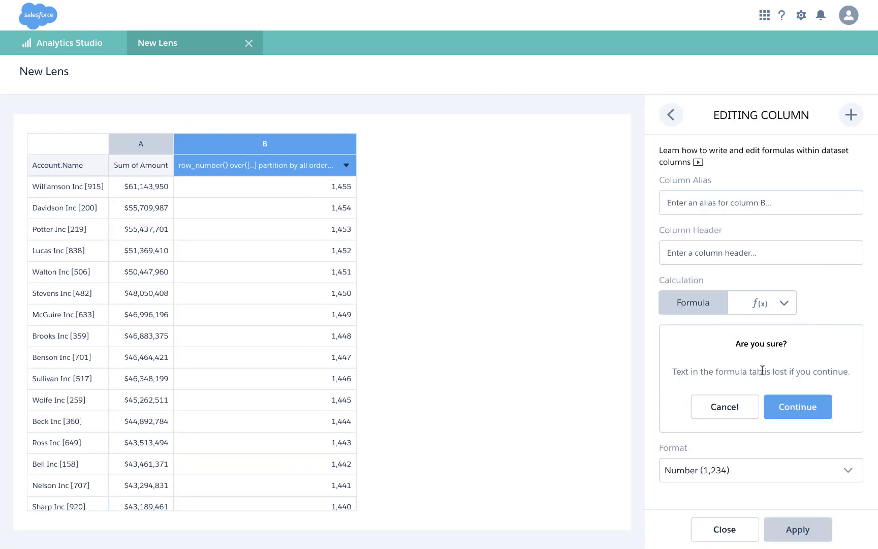
click(780, 408)
click(719, 421)
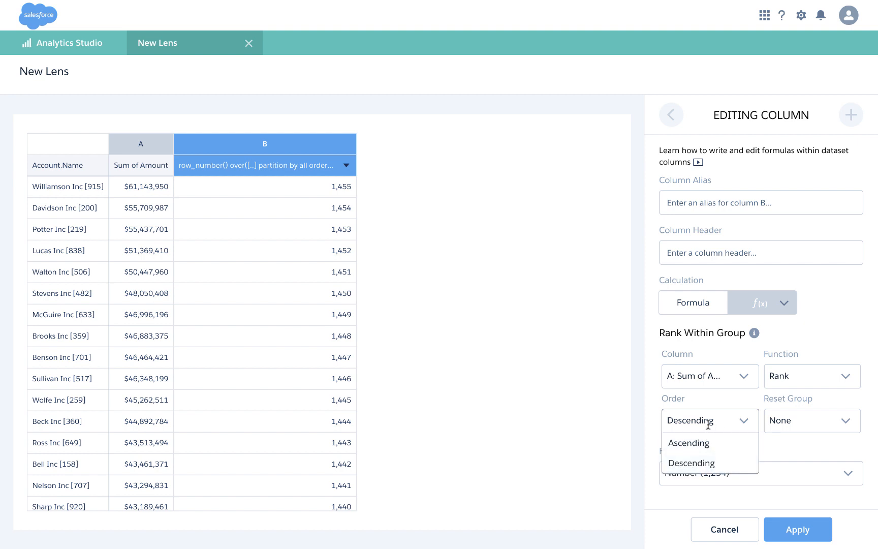
click(711, 464)
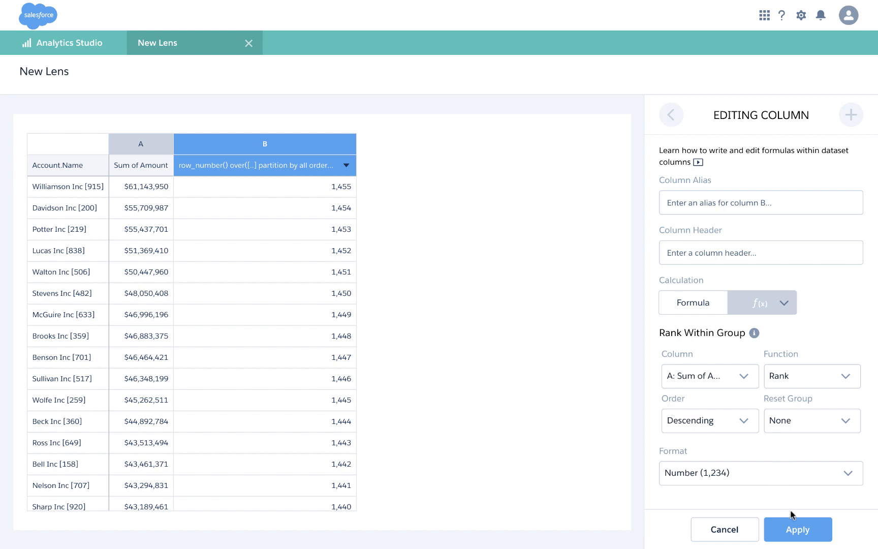
click(792, 528)
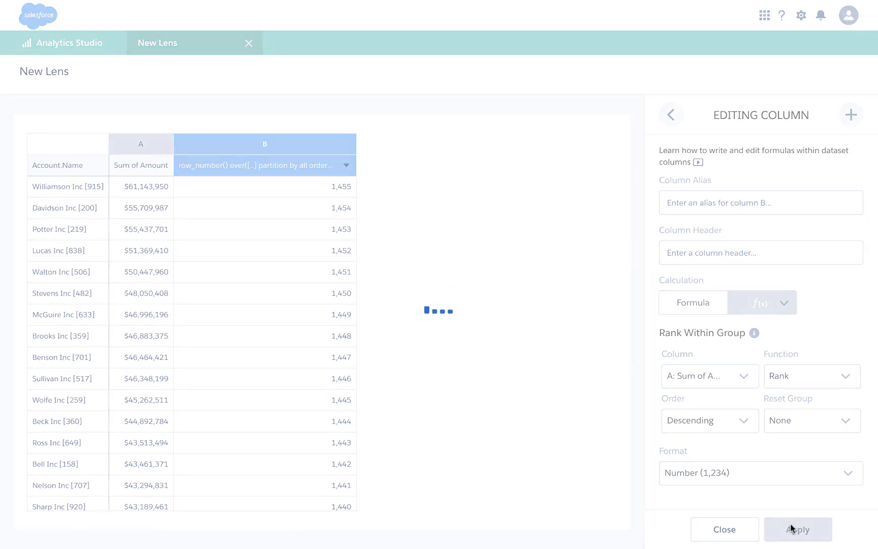
click(736, 530)
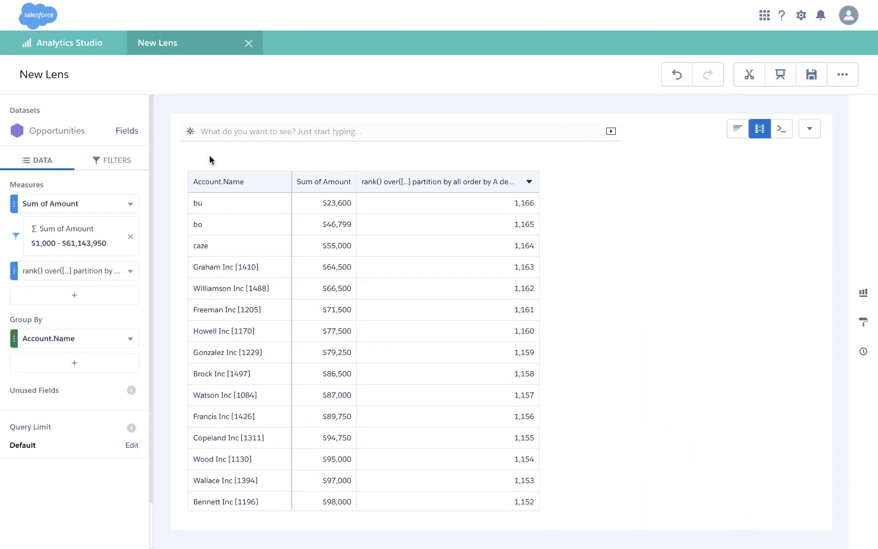
click(130, 206)
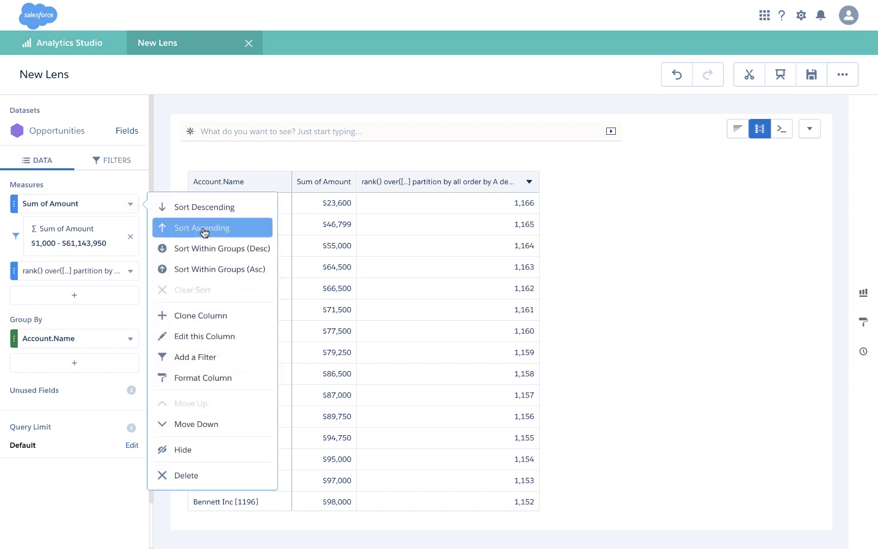
click(130, 271)
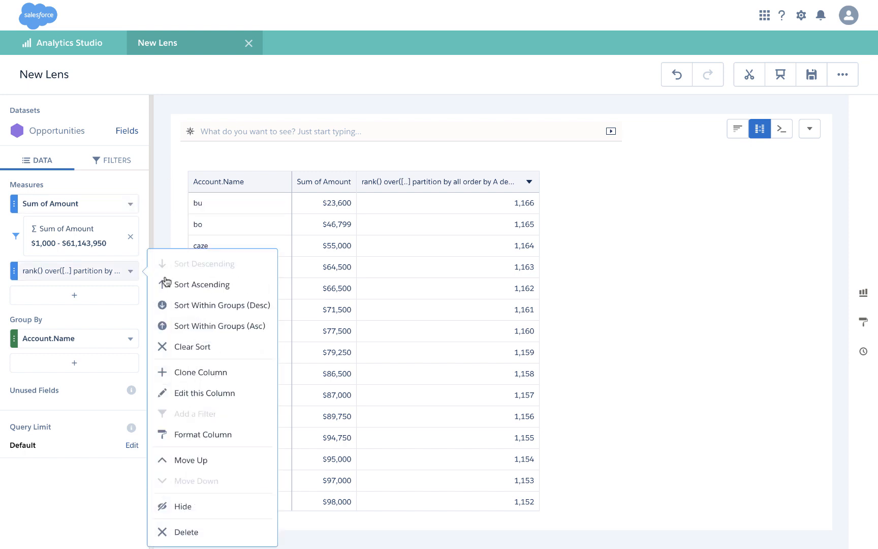
click(659, 249)
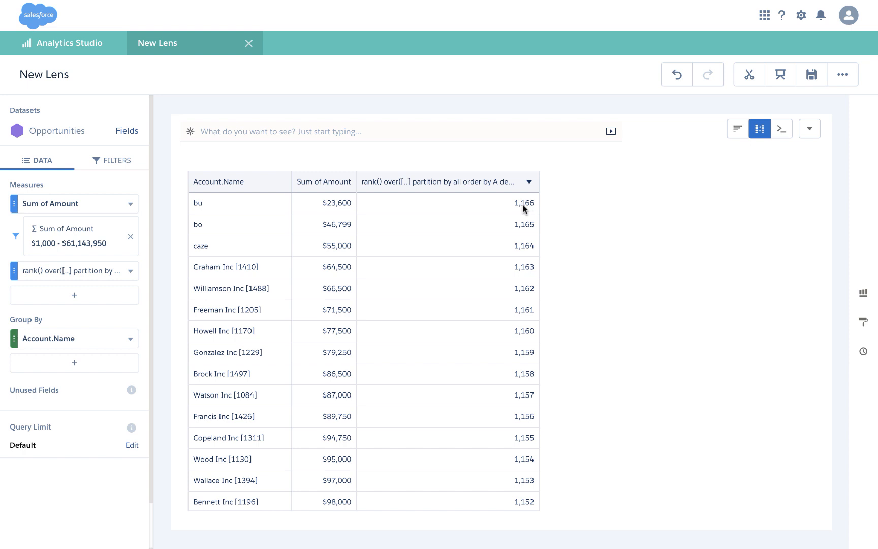
Inspect the SAQL query behind the rank column, including its result limit, and return to the compare table.
click(785, 136)
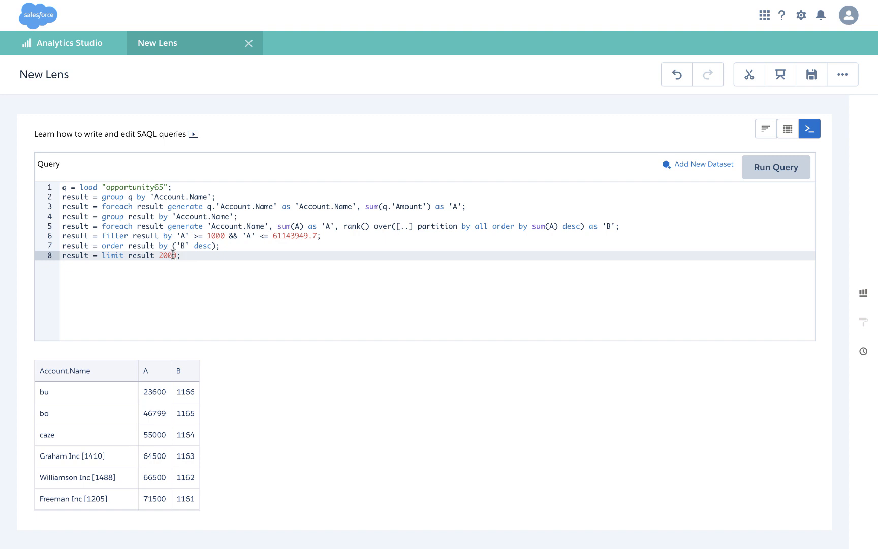
click(788, 129)
click(704, 174)
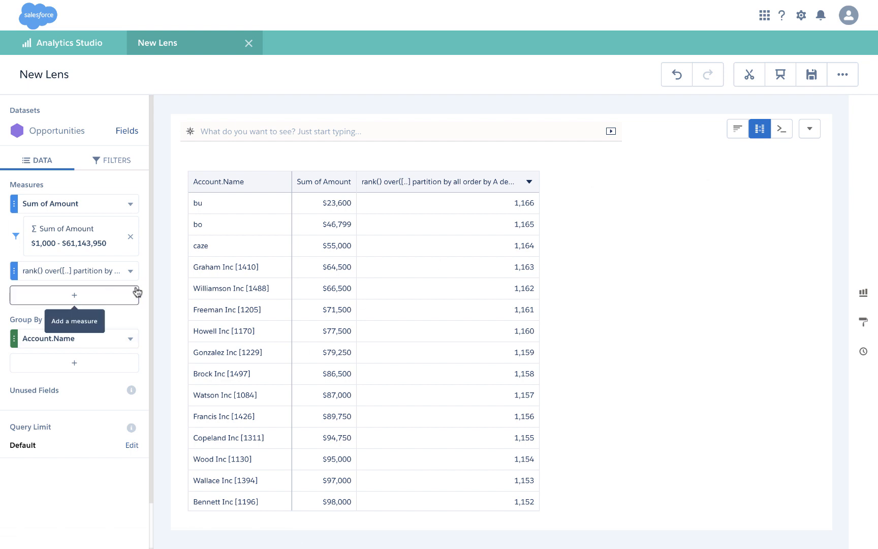
Set the lens's query result limit to 1.
click(131, 446)
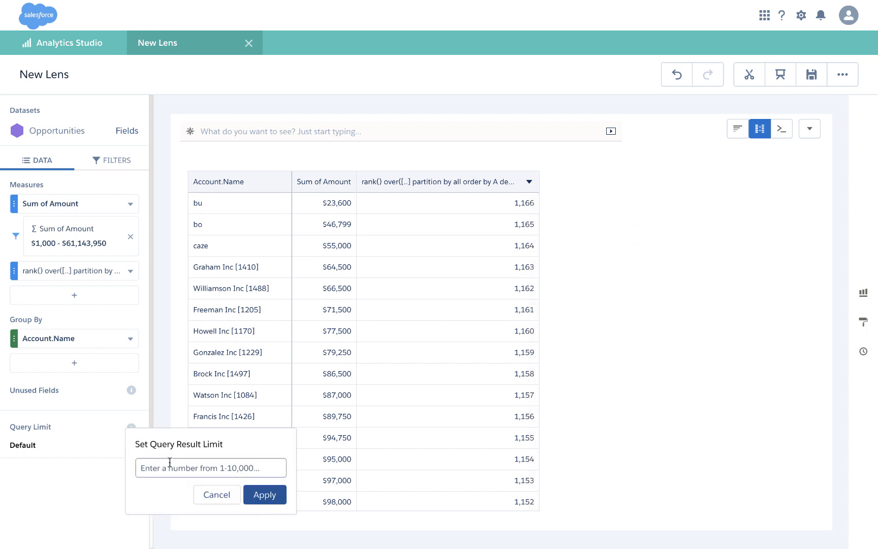
text(1)
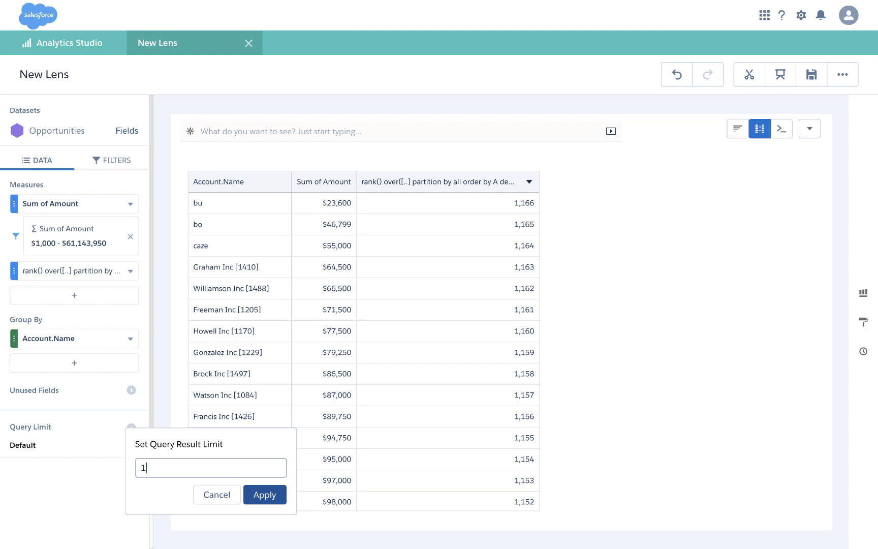
click(253, 494)
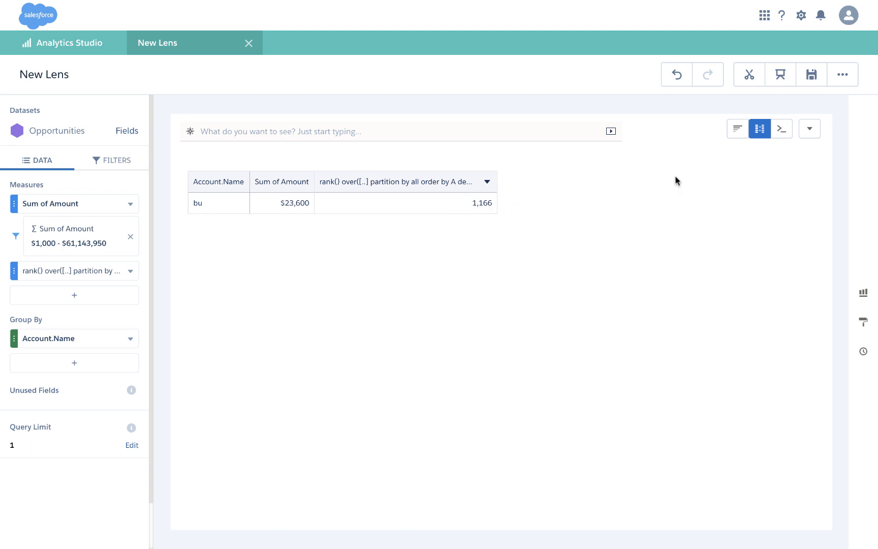
Clip the lens to the dashboard designer and place a number widget on the canvas that uses the Account_Name_1 step.
click(752, 77)
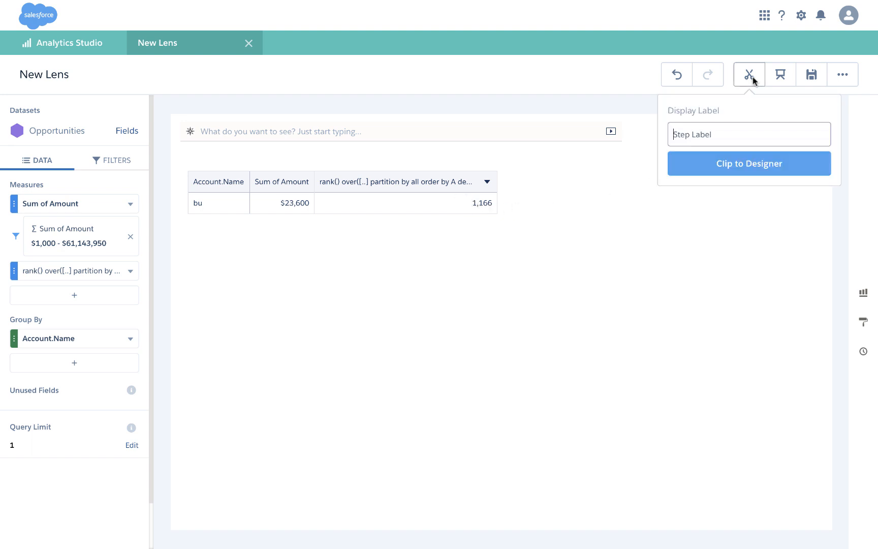
click(741, 161)
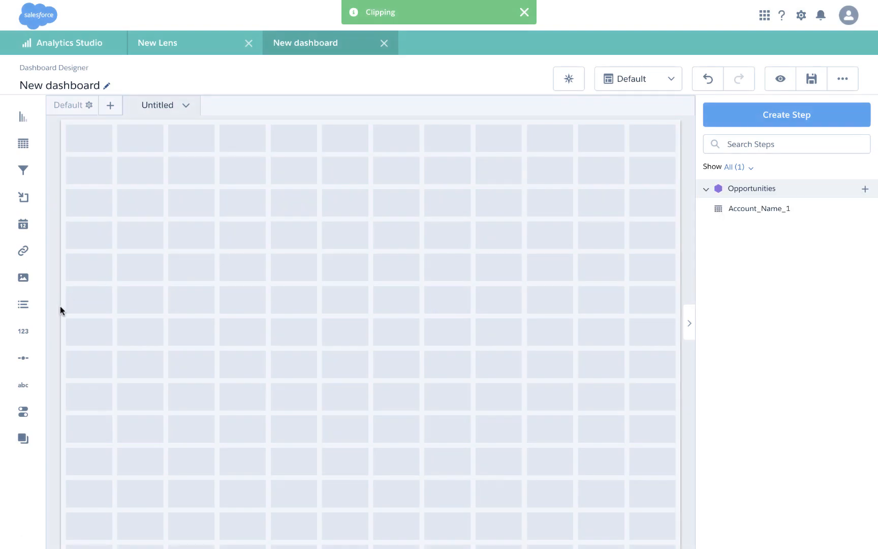
drag(23, 331, 163, 199)
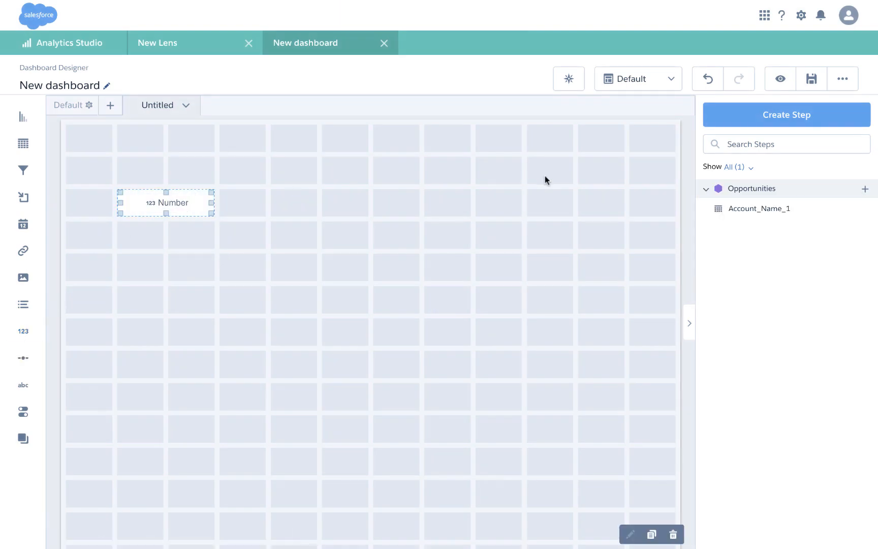
drag(765, 206, 174, 203)
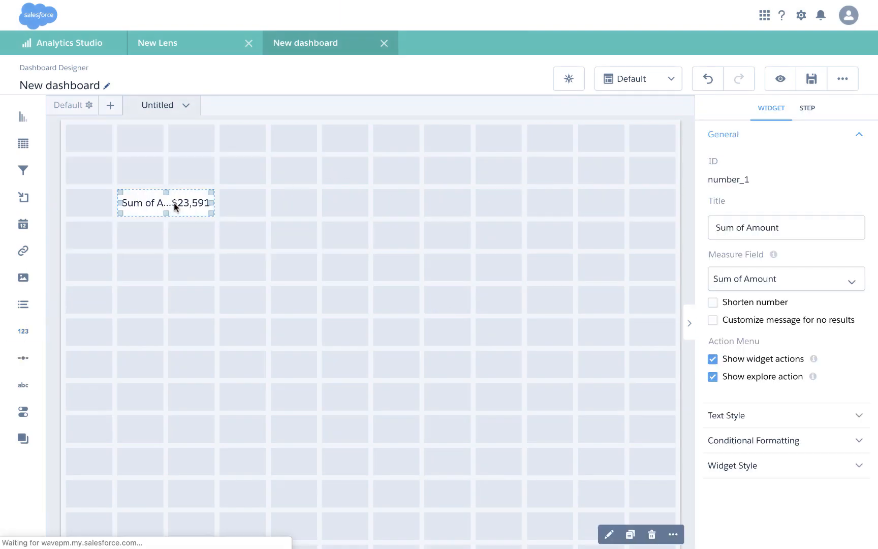
Set the number widget's measure field to the rank column and fit the widget to four columns by three rows at the canvas's upper-left corner.
click(750, 276)
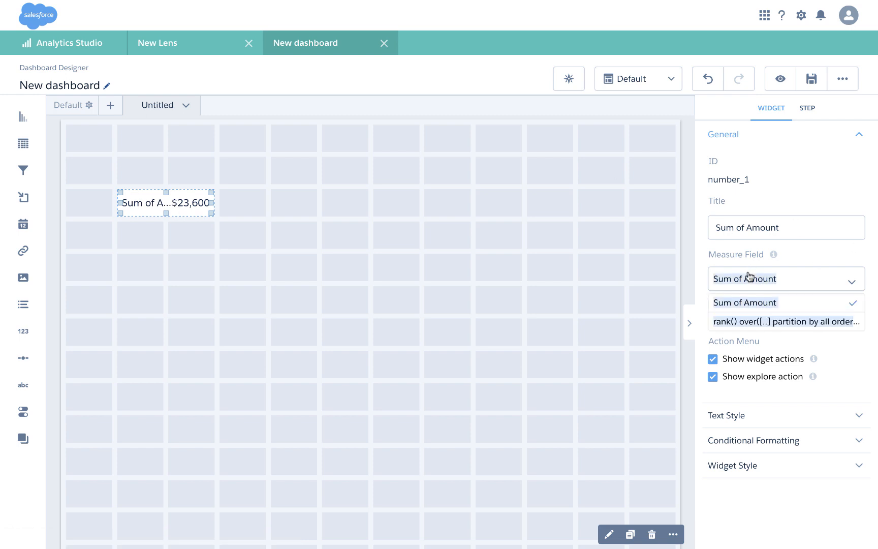
click(758, 320)
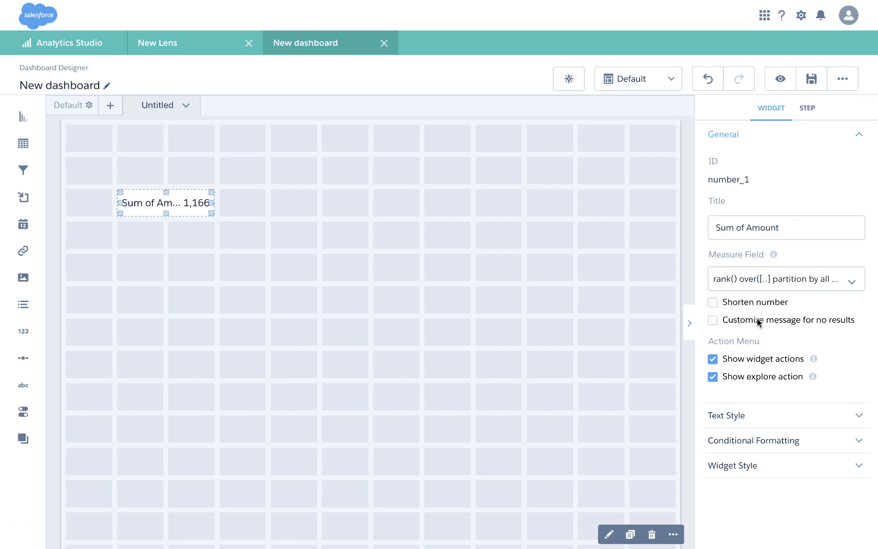
drag(212, 214, 316, 257)
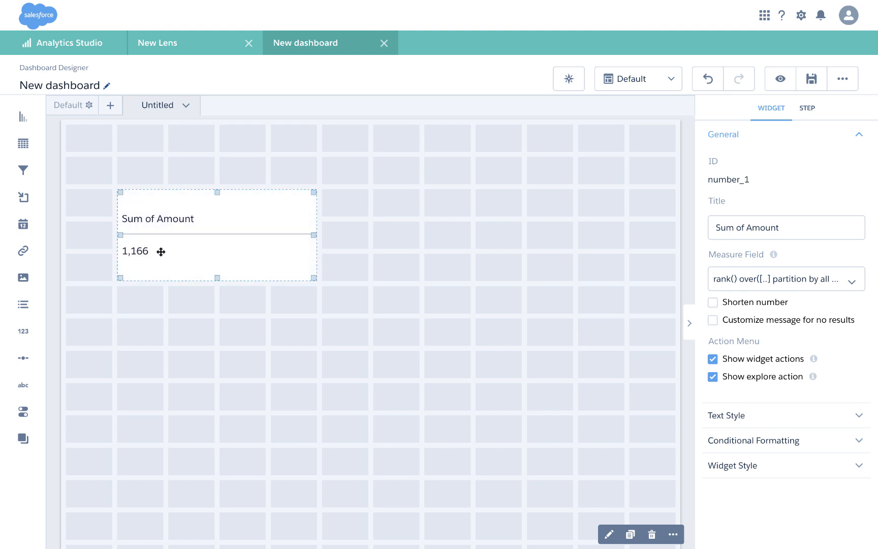
drag(222, 215, 224, 152)
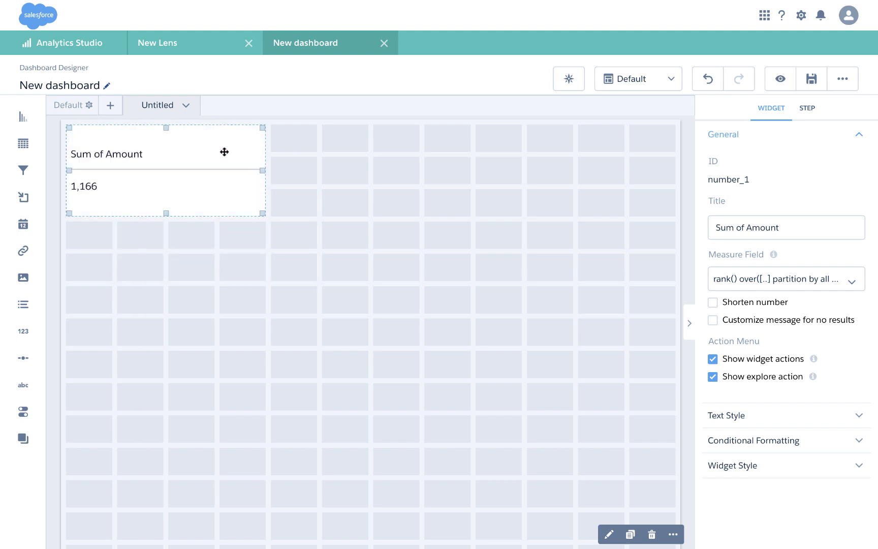